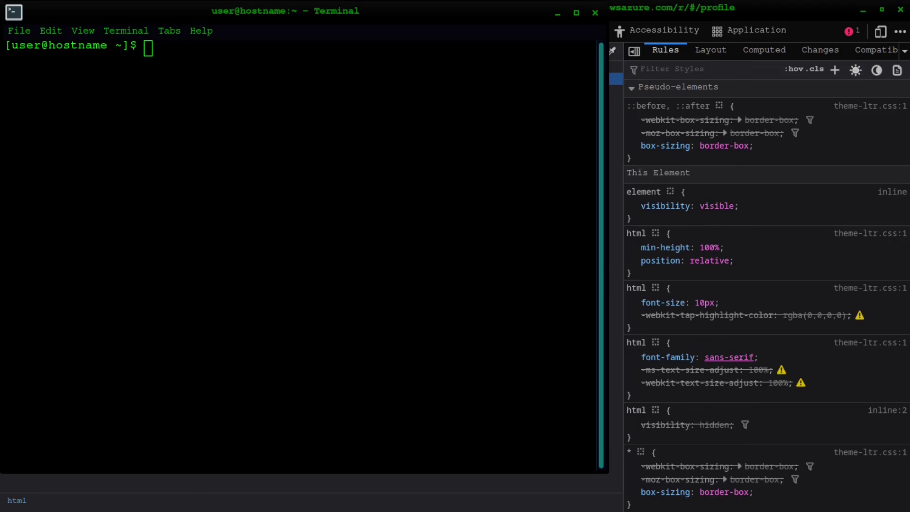
- Export WINEARCH and WINEPREFIX=~/.wine64.v2.ableton and create the prefix folder
{"action": "left_click", "coordinate": [270, 207]}
{"action": "type", "text": "export WINEARCH=win64 export WINEPREFIX=~/.wine64.v2.ableton export WINEPREFIX_PATH=~/.wine64.v2.ableton  mkdir -p \"${WINEPREFIX}\""}
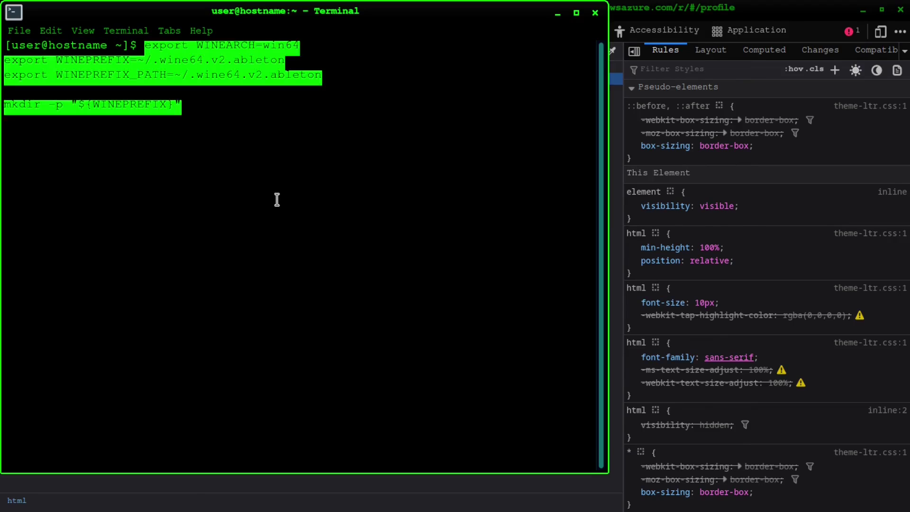
{"action": "key", "text": "Return"}
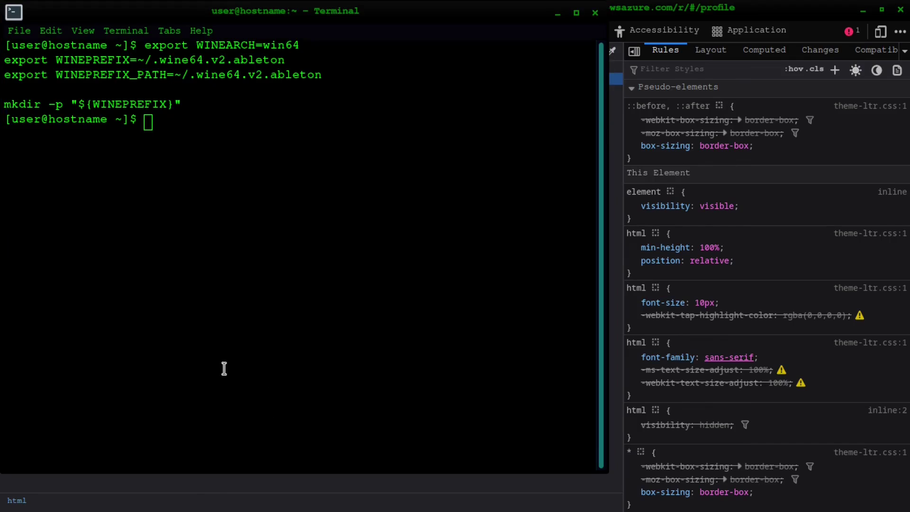
- Initialise the new win64 prefix with wine64 wineboot
{"action": "left_click", "coordinate": [224, 359]}
{"action": "type", "text": "wine64 wineboot"}
{"action": "key", "text": "Return"}
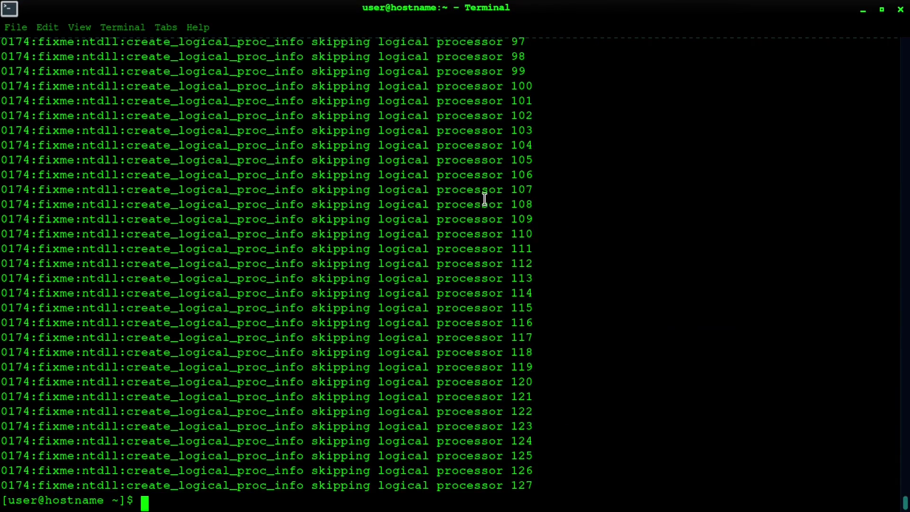
- In wine64 winecfg, keep Windows 7 and review the Libraries, Drives, Graphics and About tabs
{"action": "type", "text": "wine64 wineboot"}
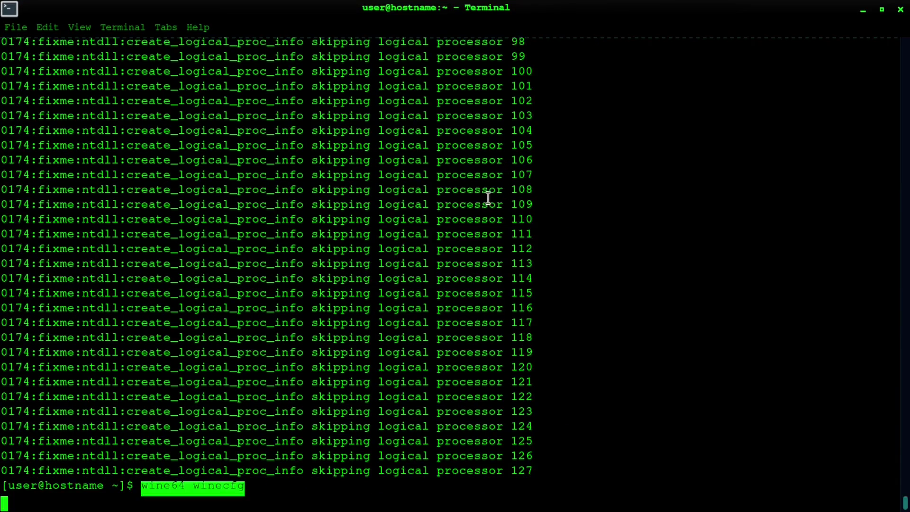
{"action": "key", "text": "Return"}
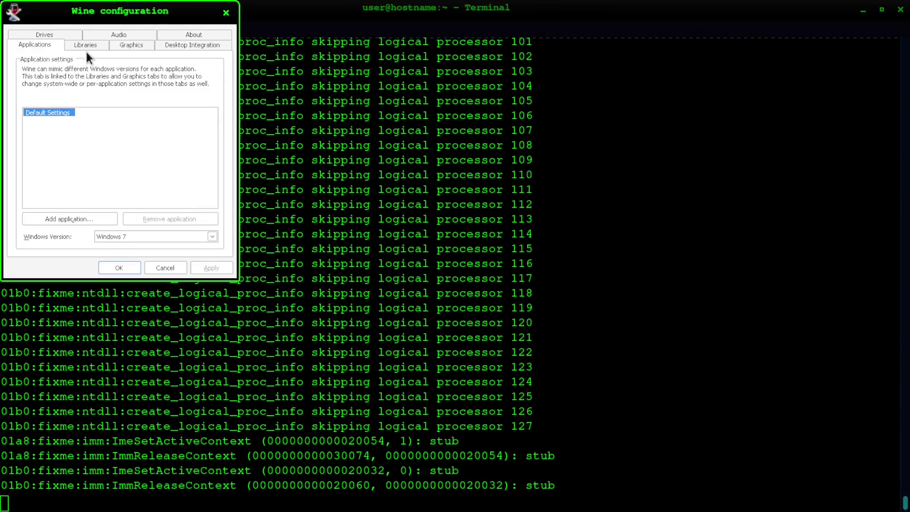
{"action": "left_click", "coordinate": [146, 239]}
{"action": "left_click", "coordinate": [147, 235]}
{"action": "left_click", "coordinate": [97, 45]}
{"action": "left_click", "coordinate": [58, 34]}
{"action": "left_click", "coordinate": [136, 35]}
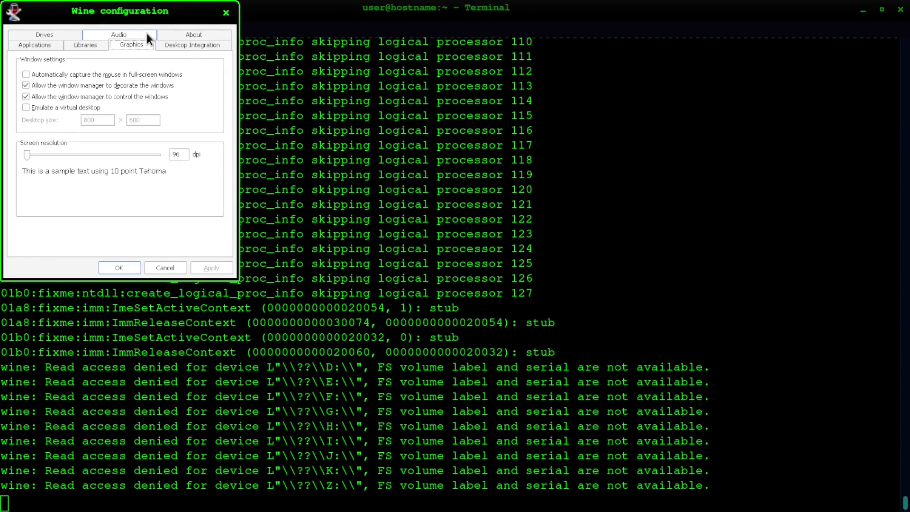
{"action": "left_click", "coordinate": [200, 31]}
- Close winecfg and run the cd/winetricks command to install gdiplus, msxml and other components
{"action": "key", "text": "Return"}
{"action": "key", "text": "Return"}
{"action": "type", "text": "cd \"${WINEPREFIX}\" winetricks gdiplus msxml3 msxml4 msxml6 vcrun2005 quicktime72 fontsmooth=rgb msls31 d3dcompiler_43 corefonts atmlib"}
{"action": "key", "text": "Return"}
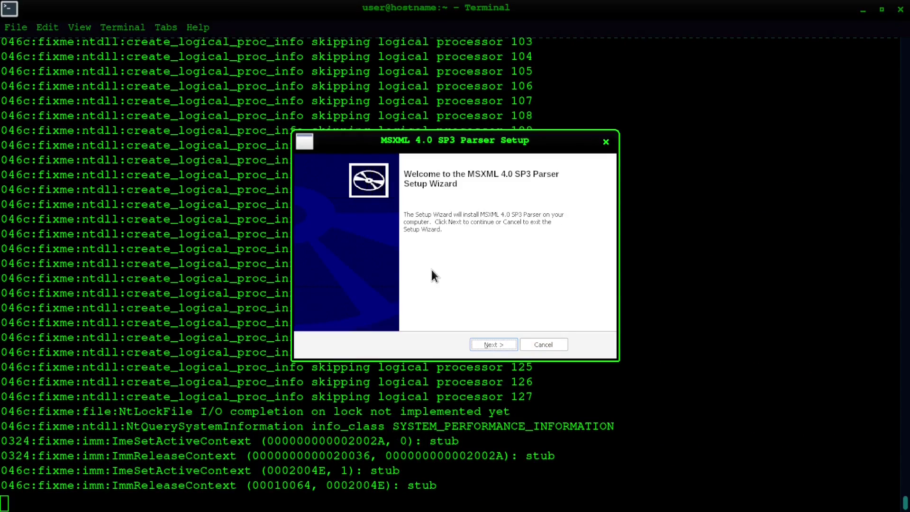
- Install MSXML 4.0 SP3 with default settings, then accept both Visual C++ 2005 licences
{"action": "left_click", "coordinate": [499, 344]}
{"action": "left_click", "coordinate": [396, 303]}
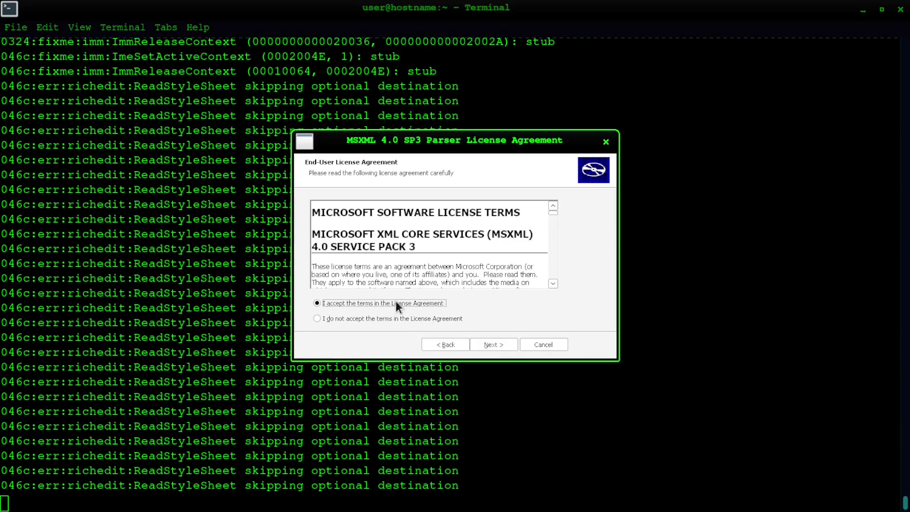
{"action": "left_click", "coordinate": [493, 344]}
{"action": "left_click", "coordinate": [487, 342]}
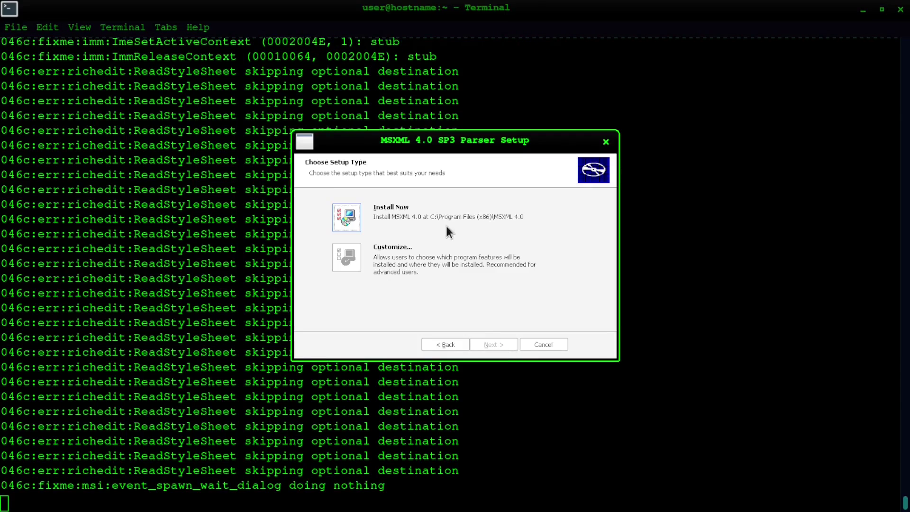
{"action": "left_click", "coordinate": [344, 216]}
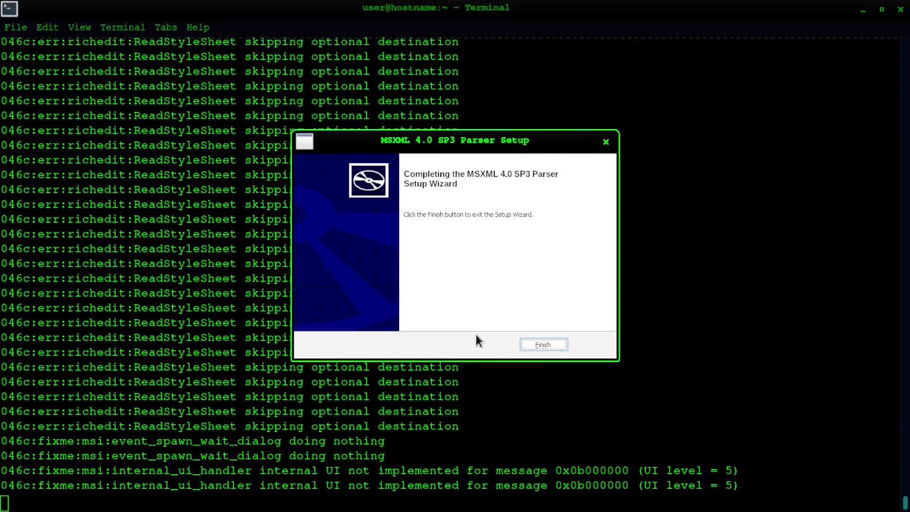
{"action": "left_click", "coordinate": [543, 343]}
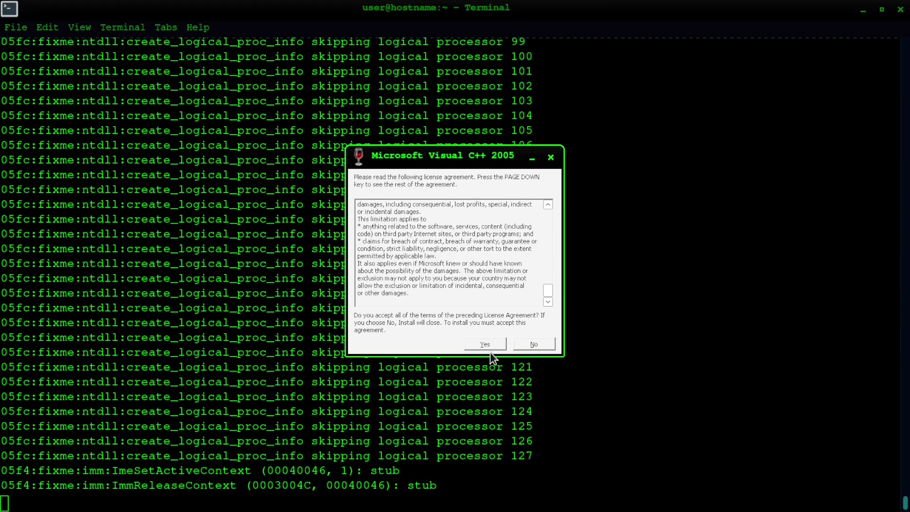
{"action": "left_click", "coordinate": [485, 345]}
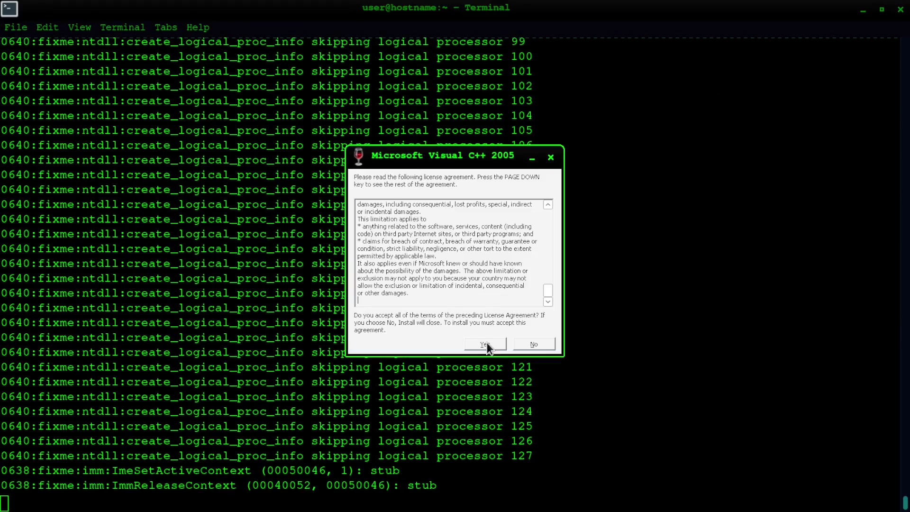
{"action": "left_click", "coordinate": [477, 344]}
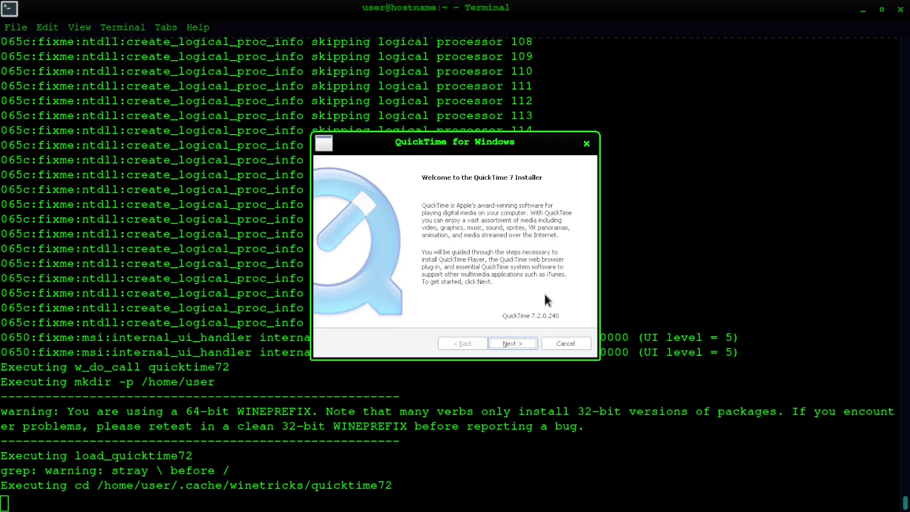
- Install QuickTime 7 to the default folder, accepting the licence and declining QuickTime Pro
{"action": "left_click", "coordinate": [520, 339]}
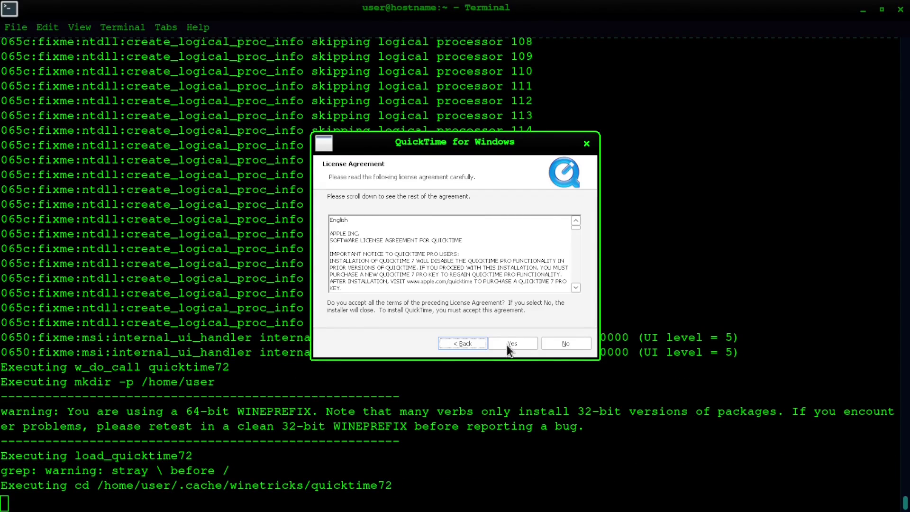
{"action": "left_click", "coordinate": [506, 343]}
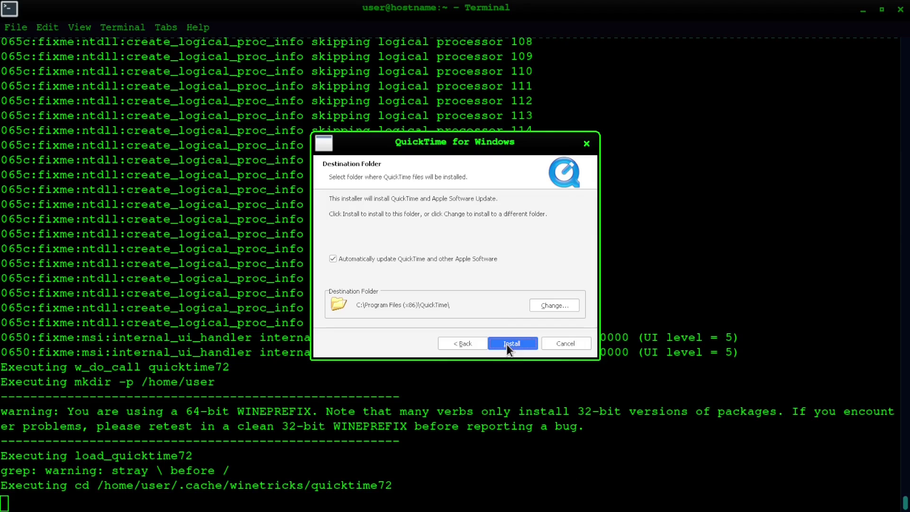
{"action": "left_click", "coordinate": [509, 344]}
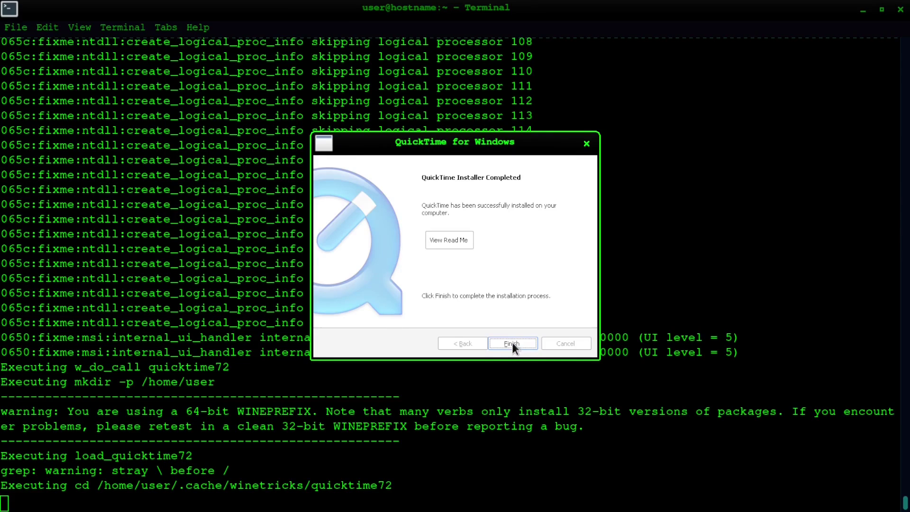
{"action": "left_click", "coordinate": [513, 345]}
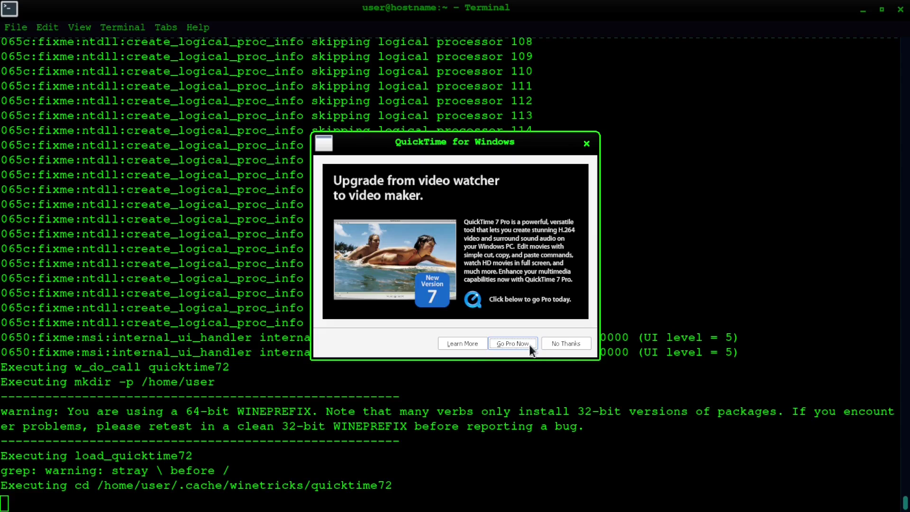
{"action": "left_click", "coordinate": [559, 345]}
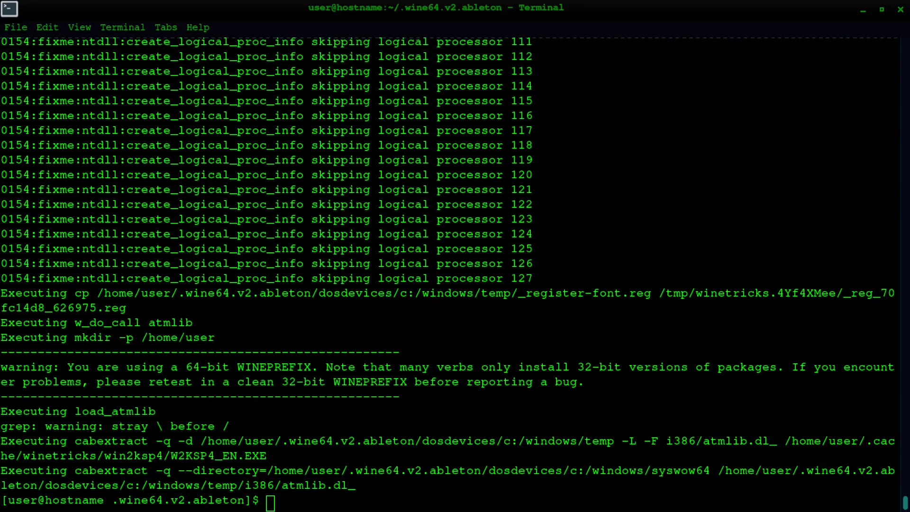
- Once corefonts and atmlib finish installing, bring up a fresh shell prompt
{"action": "key", "text": "Return"}
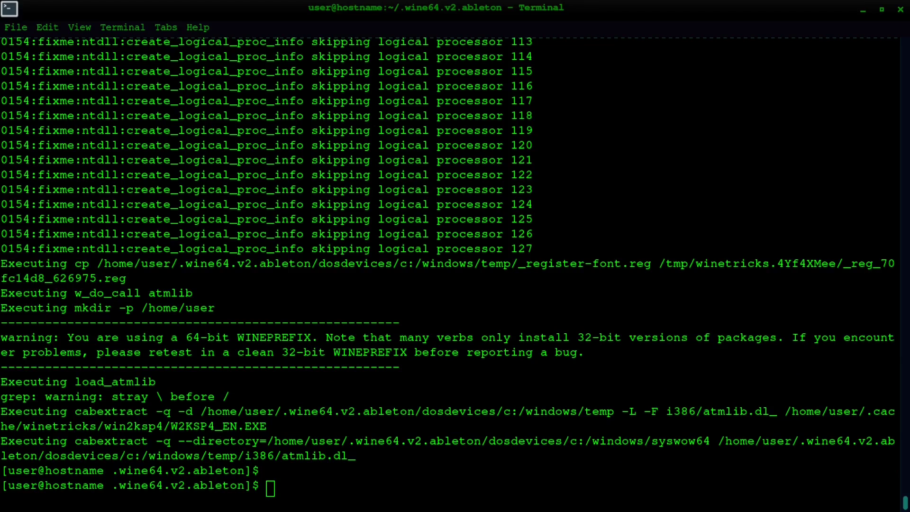
- From ~/Downloads/ableton_live_suite_11.2.6_64/, run the installer with wine64 and install the Visual C++ prerequisites
{"action": "type", "text": "cd /home/user/Downloads/ableton_live_suite_11.2.6_64/"}
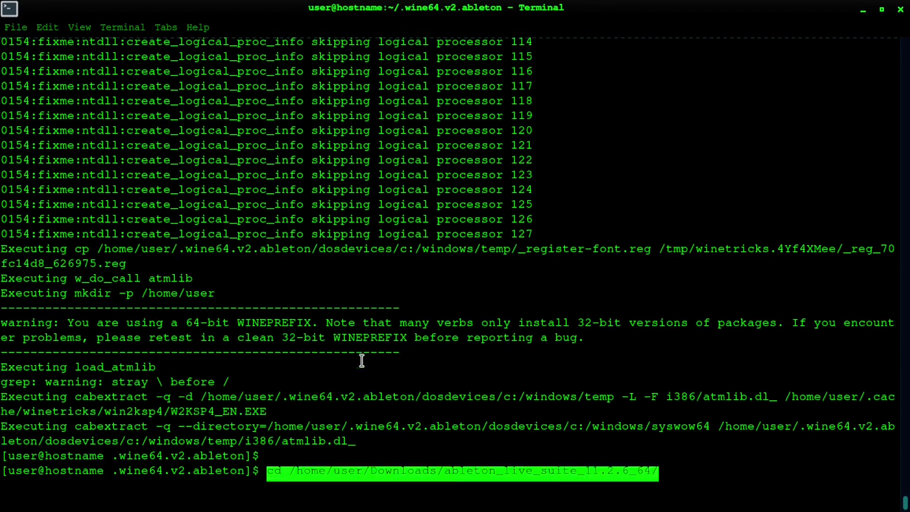
{"action": "key", "text": "Return"}
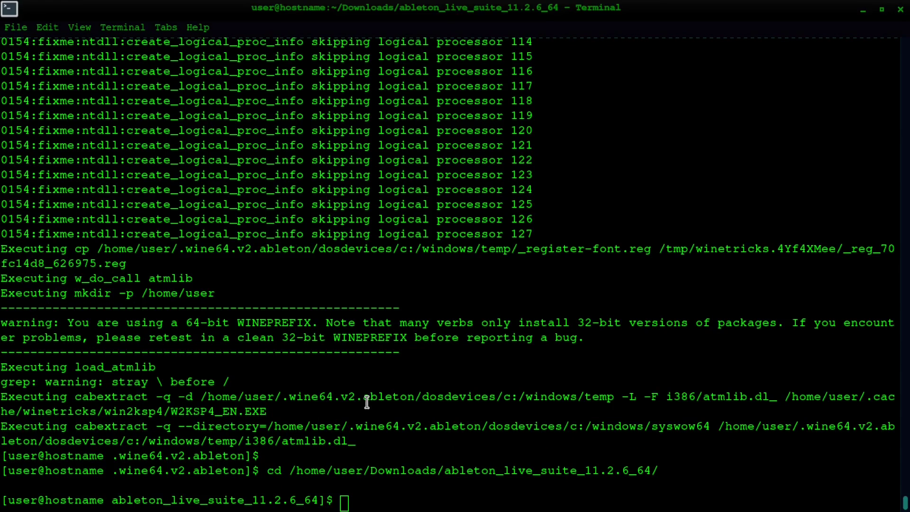
{"action": "key", "text": "ctrl+shift+v"}
{"action": "key", "text": "Return"}
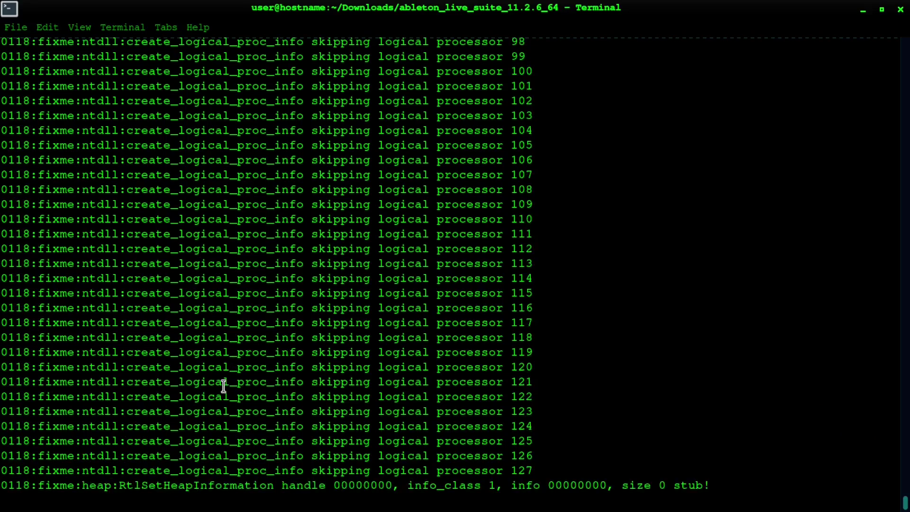
{"action": "left_click", "coordinate": [516, 326]}
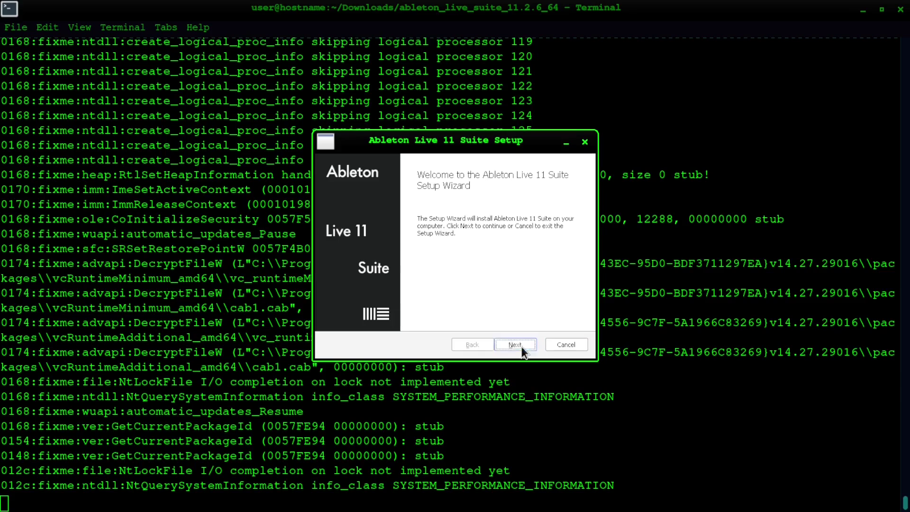
- Run the Ableton Live 11 Suite wizard with the licence accepted and default folder, then install
{"action": "left_click", "coordinate": [521, 346]}
{"action": "left_click", "coordinate": [418, 316]}
{"action": "left_click", "coordinate": [510, 342]}
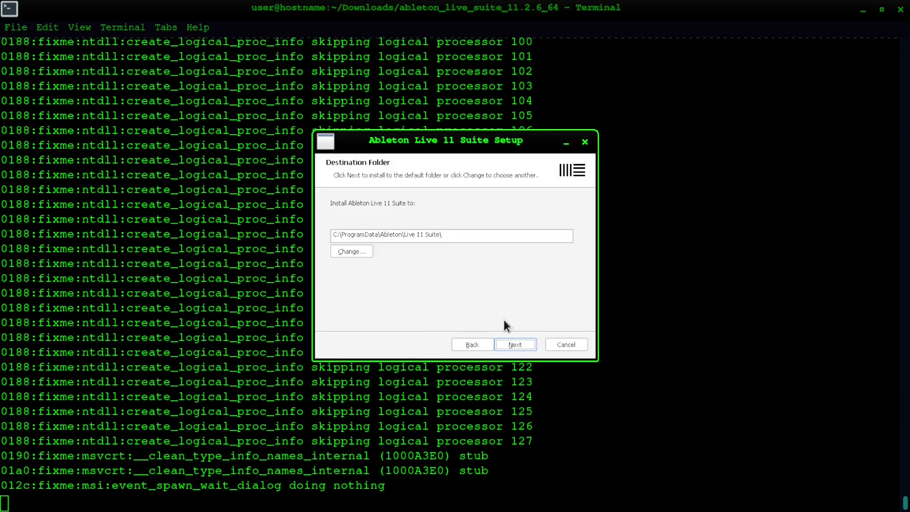
{"action": "left_click", "coordinate": [514, 345]}
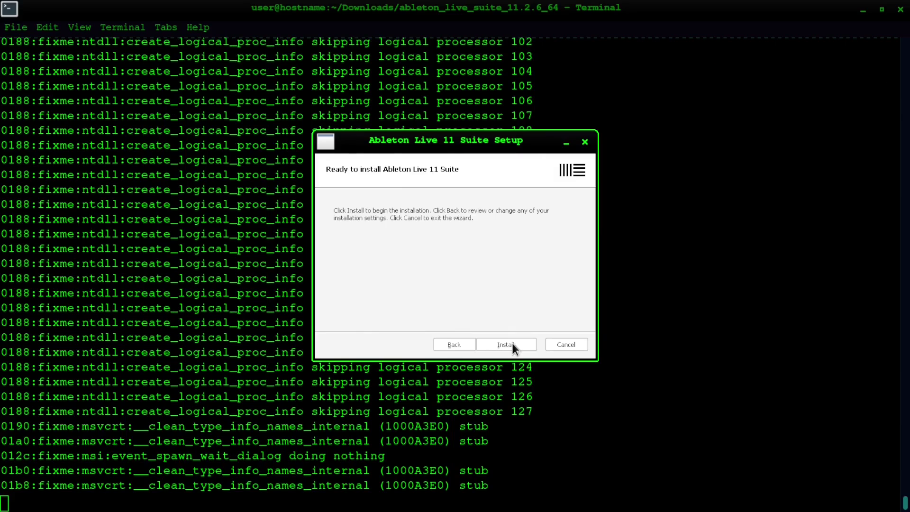
{"action": "left_click", "coordinate": [512, 342]}
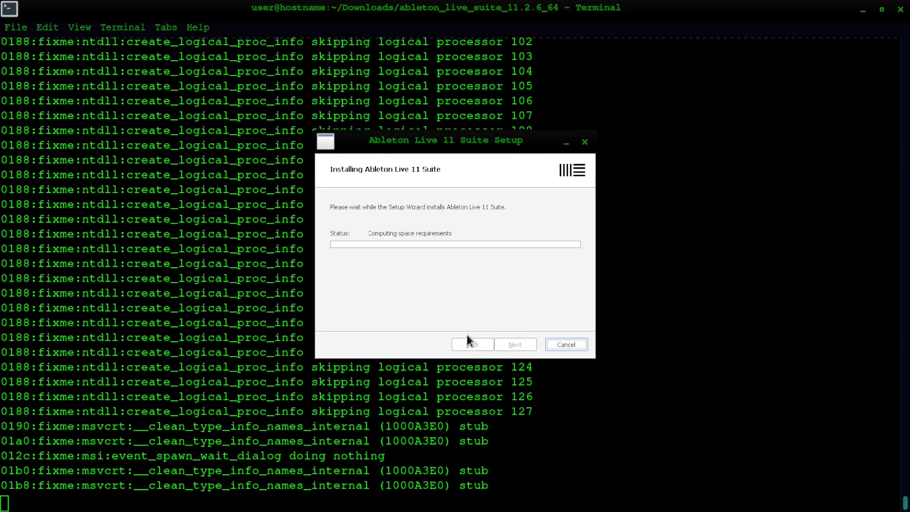
{"action": "left_click_drag", "start_coordinate": [436, 140], "coordinate": [550, 137]}
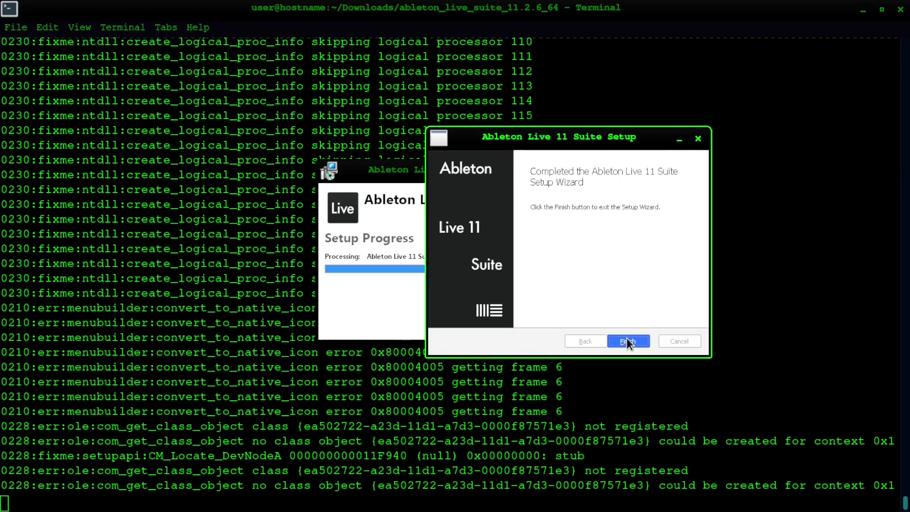
- Close the finished installer, then launch wine64 explorer.exe after plain explorer.exe fails
{"action": "left_click", "coordinate": [627, 338]}
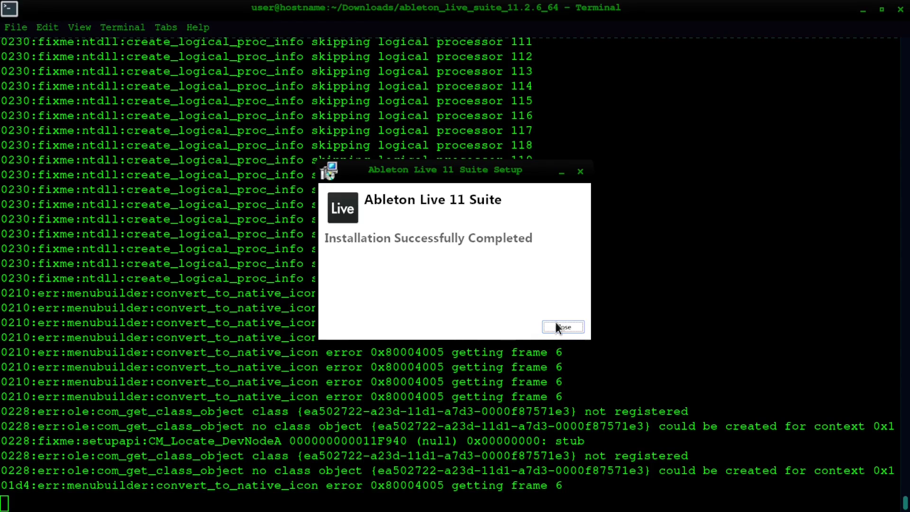
{"action": "left_click", "coordinate": [558, 327]}
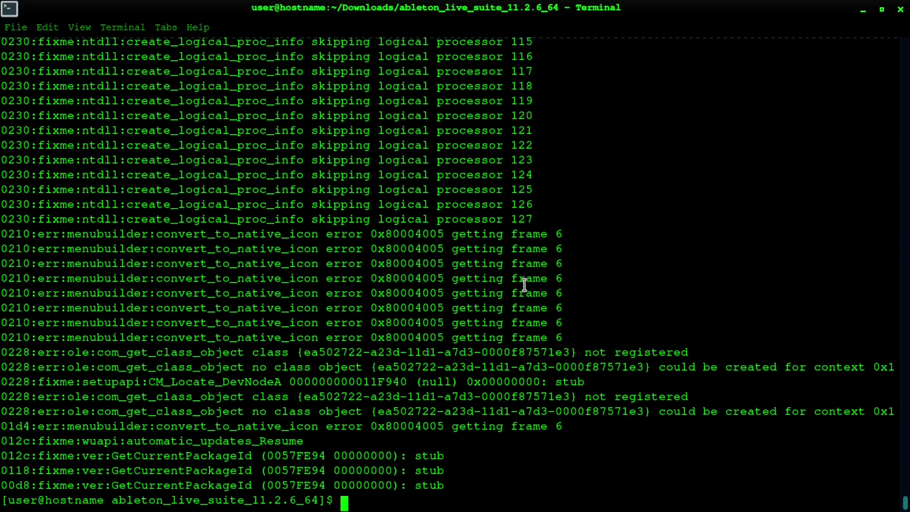
{"action": "type", "text": "explorer"}
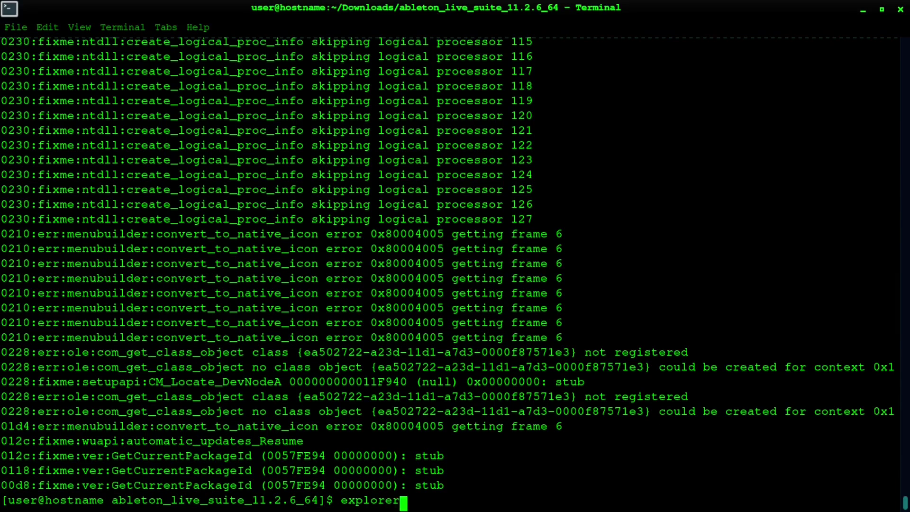
{"action": "type", "text": ".exe"}
{"action": "key", "text": "Return"}
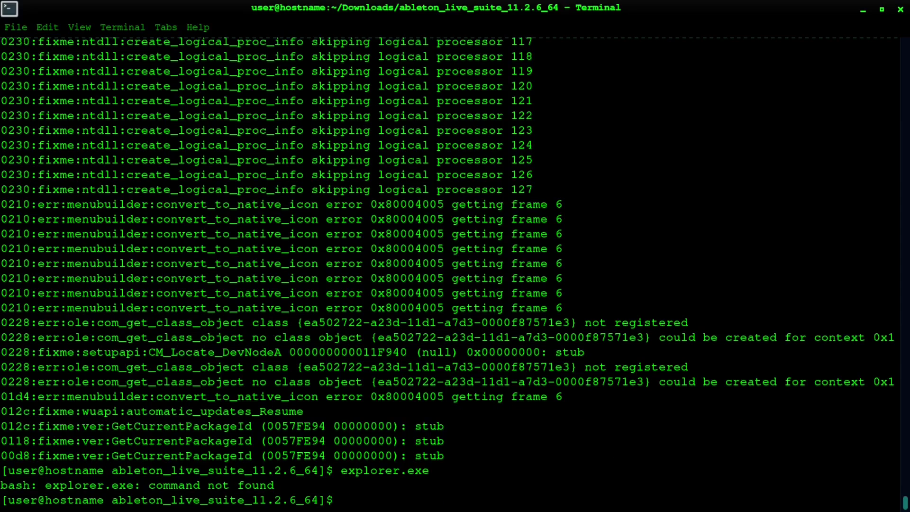
{"action": "type", "text": "wine64 explo"}
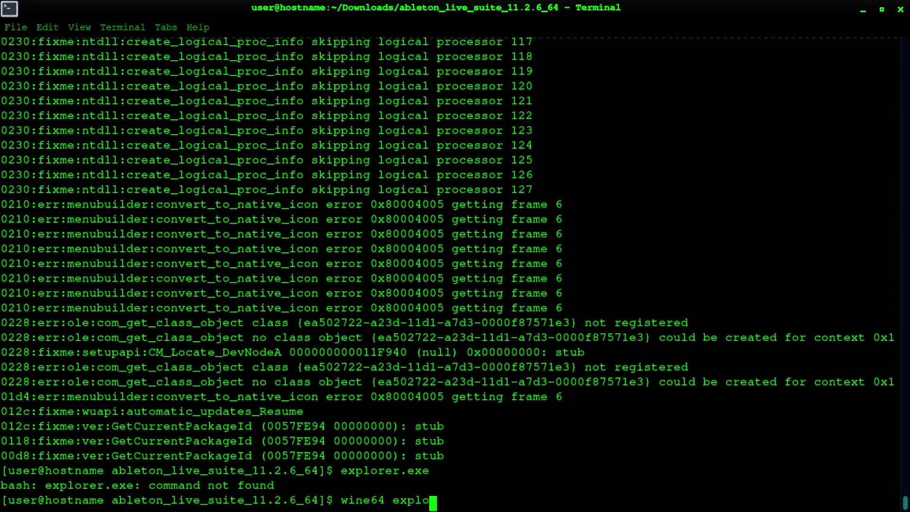
{"action": "type", "text": "rer.exe"}
{"action": "key", "text": "Return"}
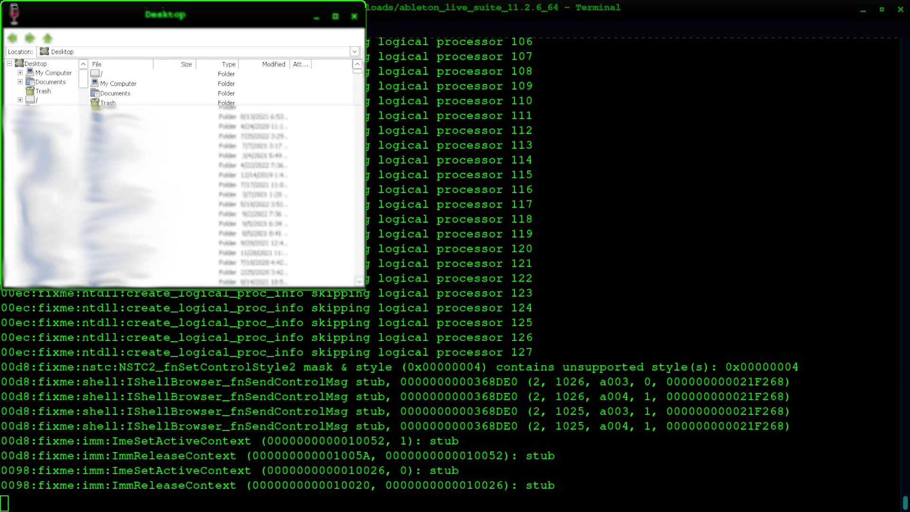
- Go to C: > ProgramData > Ableton's Program folder and run the Ableton Live 11 Suite exe
{"action": "double_click", "coordinate": [93, 75]}
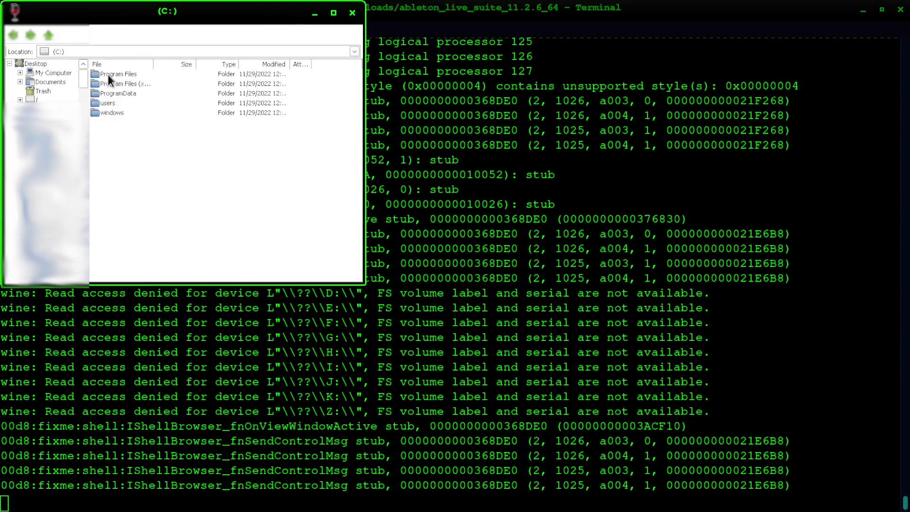
{"action": "left_click", "coordinate": [107, 75]}
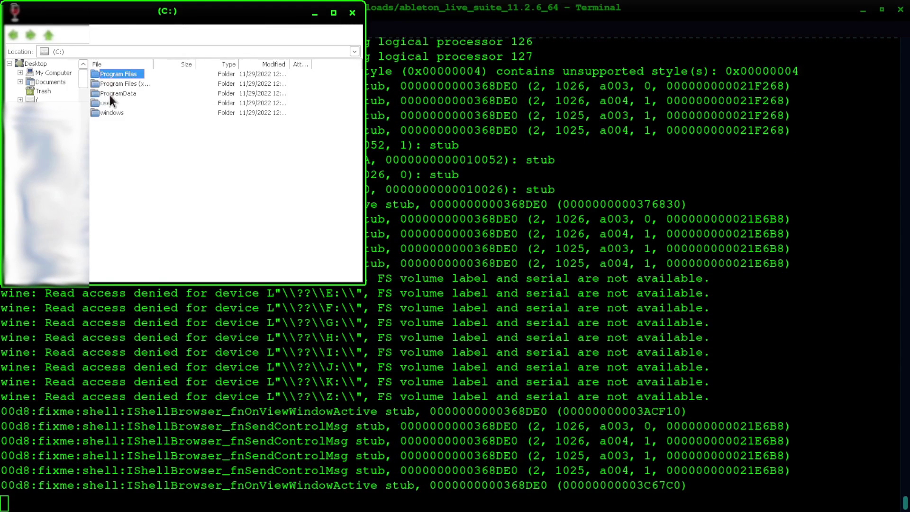
{"action": "double_click", "coordinate": [109, 94]}
{"action": "double_click", "coordinate": [112, 75]}
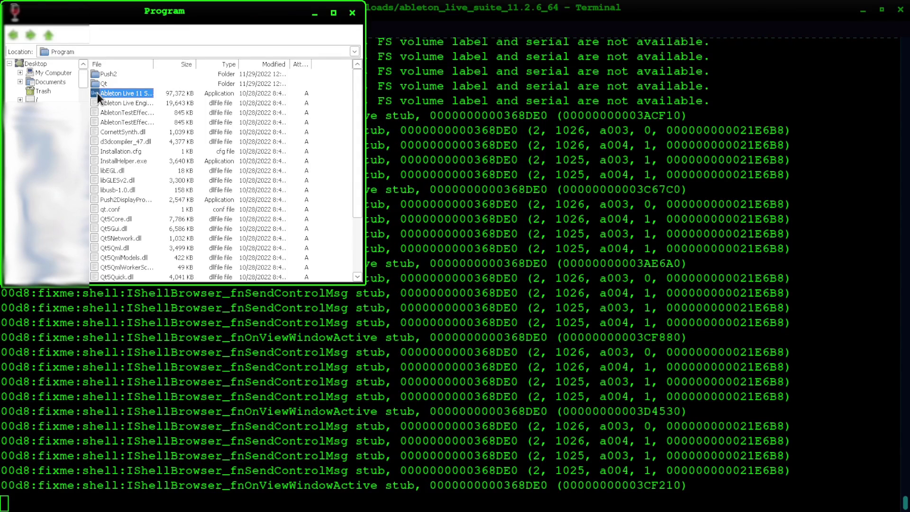
{"action": "double_click", "coordinate": [96, 92]}
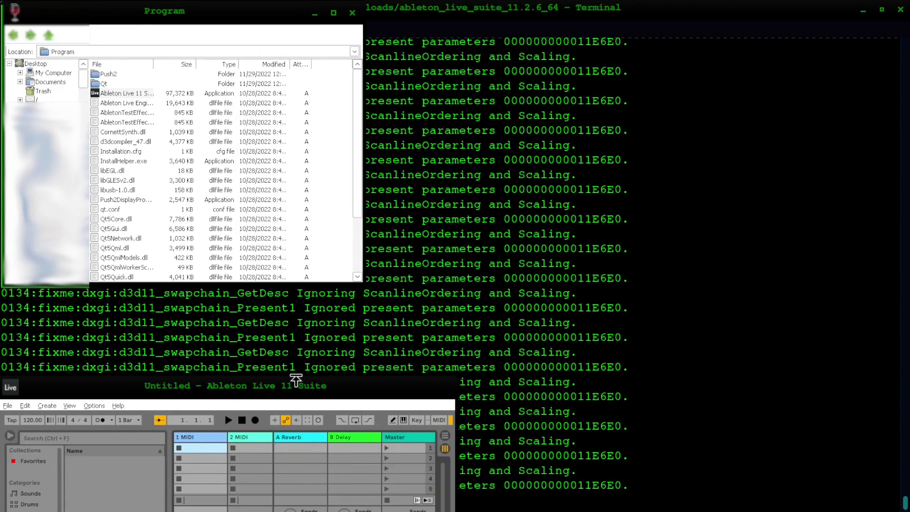
- Choose Authorize later, then reposition and enlarge the Live window while the Core Library scans
{"action": "left_click_drag", "start_coordinate": [296, 380], "coordinate": [459, 176]}
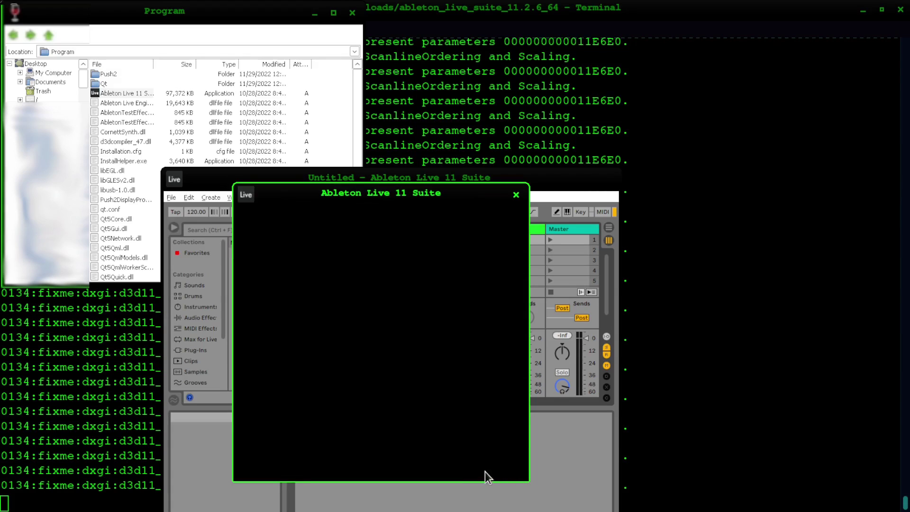
{"action": "left_click", "coordinate": [459, 459]}
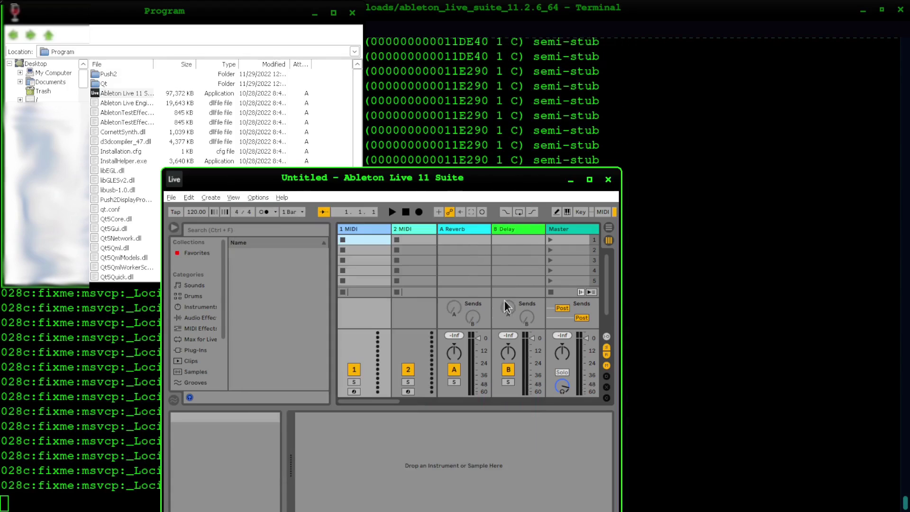
{"action": "left_click_drag", "start_coordinate": [444, 185], "coordinate": [518, 81]}
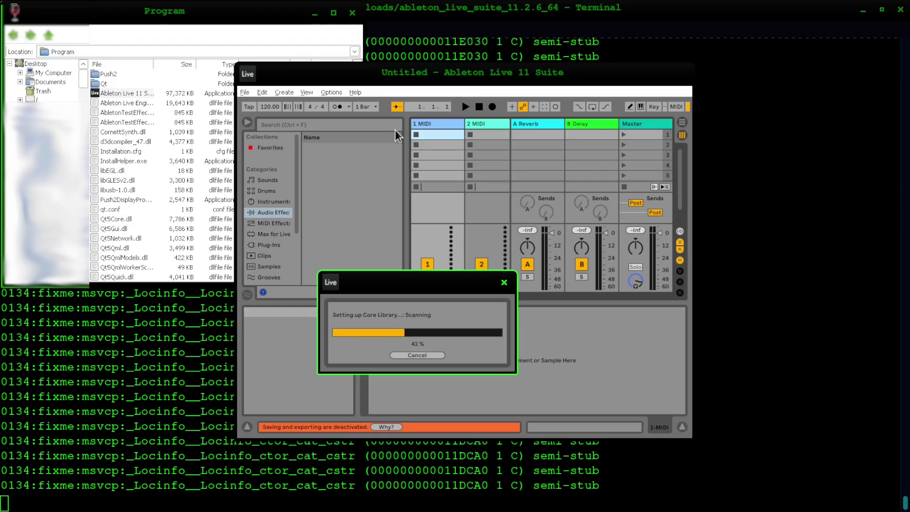
{"action": "left_click_drag", "start_coordinate": [417, 72], "coordinate": [317, 41]}
{"action": "left_click_drag", "start_coordinate": [591, 406], "coordinate": [696, 446]}
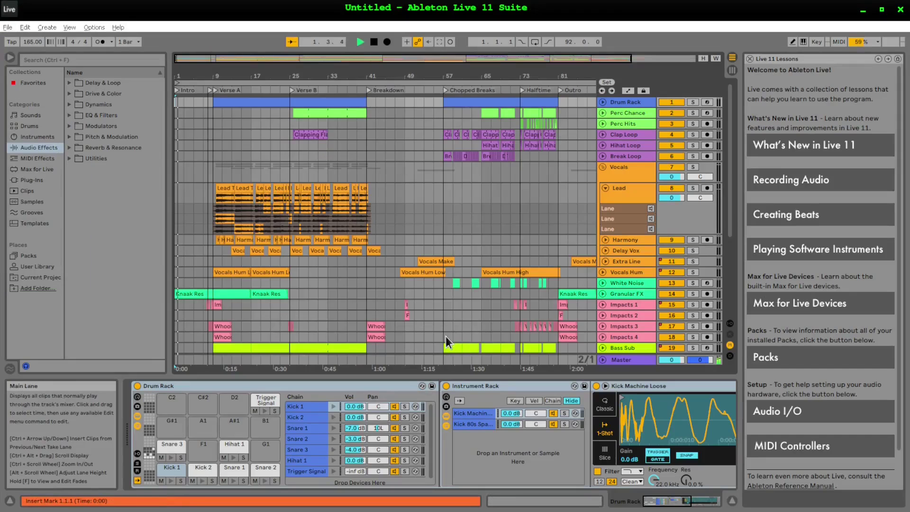
- Scroll the arrangement and open the Lead Take 1 clip's waveform, shifted to later beats
{"action": "left_click_drag", "start_coordinate": [443, 78], "coordinate": [442, 102]}
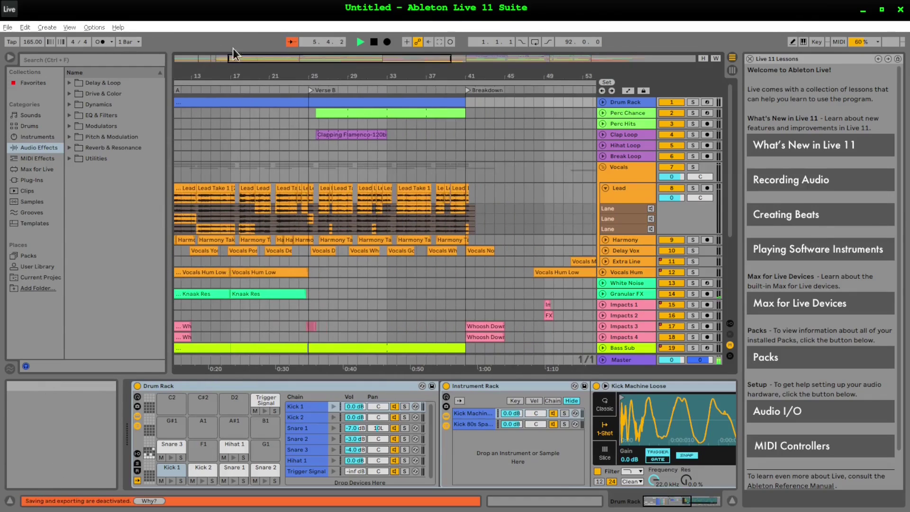
{"action": "left_click_drag", "start_coordinate": [233, 54], "coordinate": [179, 55]}
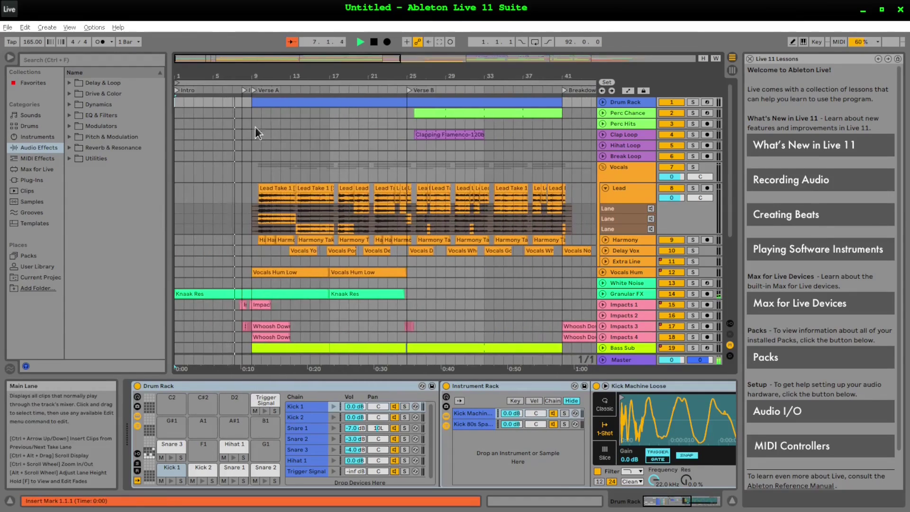
{"action": "left_click", "coordinate": [280, 195]}
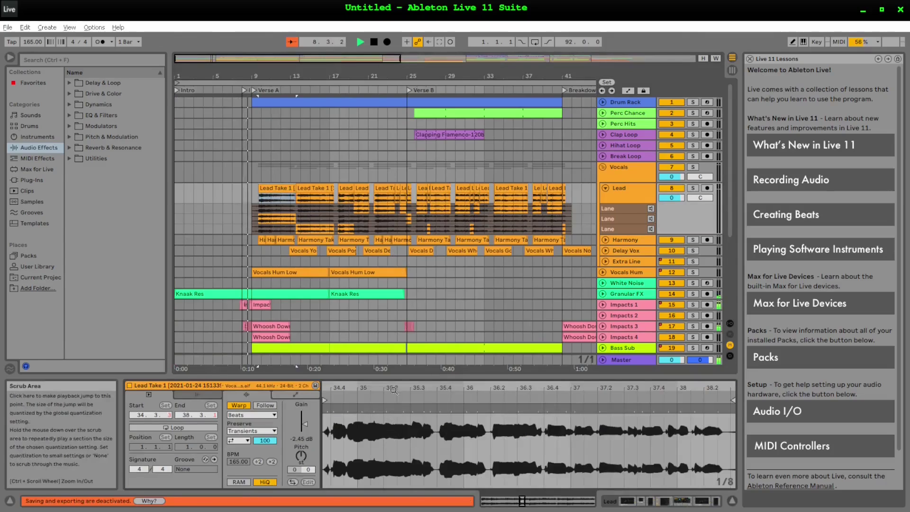
{"action": "left_click_drag", "start_coordinate": [394, 390], "coordinate": [416, 407]}
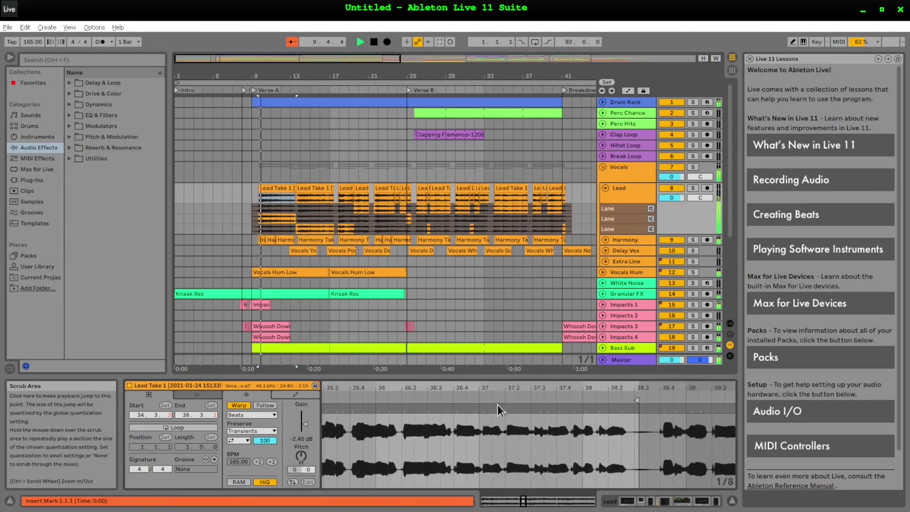
- Zoom the vocal waveform, select part of it, then select bars 7 to 38 across several tracks
{"action": "scroll", "coordinate": [490, 411], "scroll_direction": "down", "scroll_amount": 5}
{"action": "left_click_drag", "start_coordinate": [418, 446], "coordinate": [593, 443]}
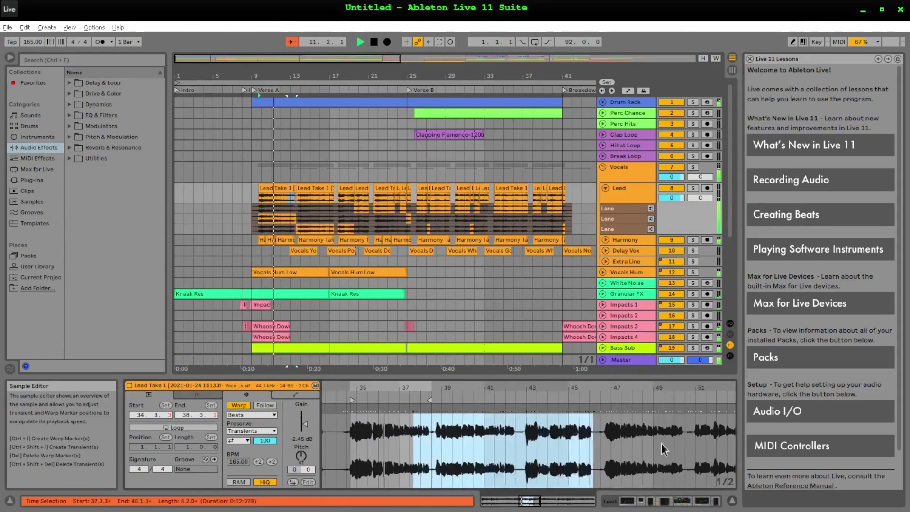
{"action": "left_click_drag", "start_coordinate": [234, 133], "coordinate": [487, 220]}
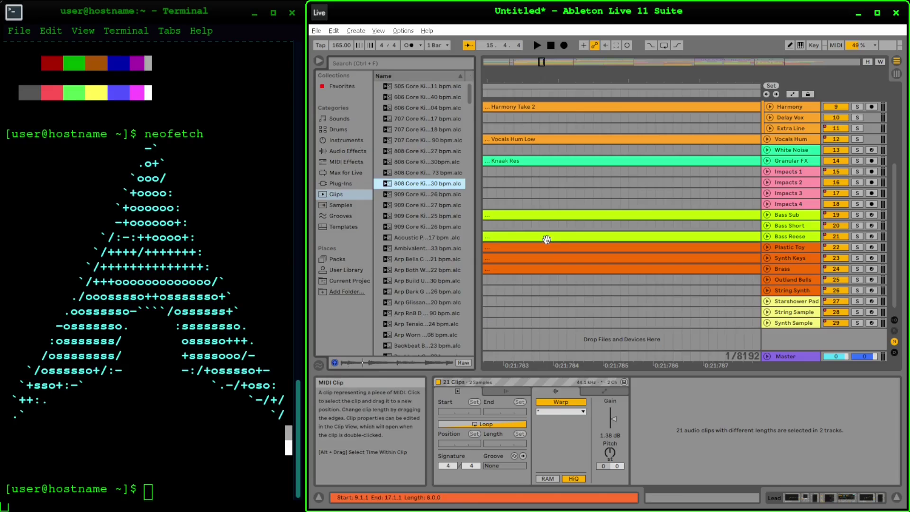
- Preview the next 808 Core Kit .alc clip in the browser's Clips category
{"action": "left_click", "coordinate": [398, 163]}
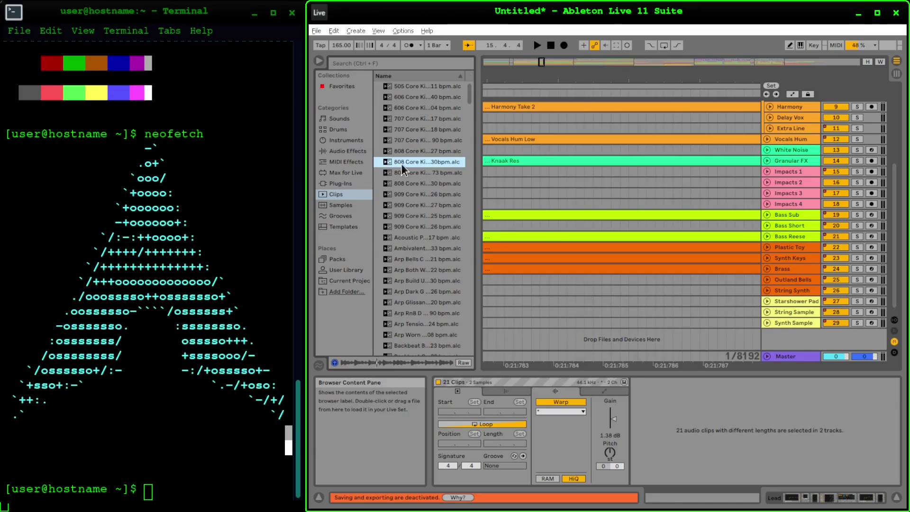